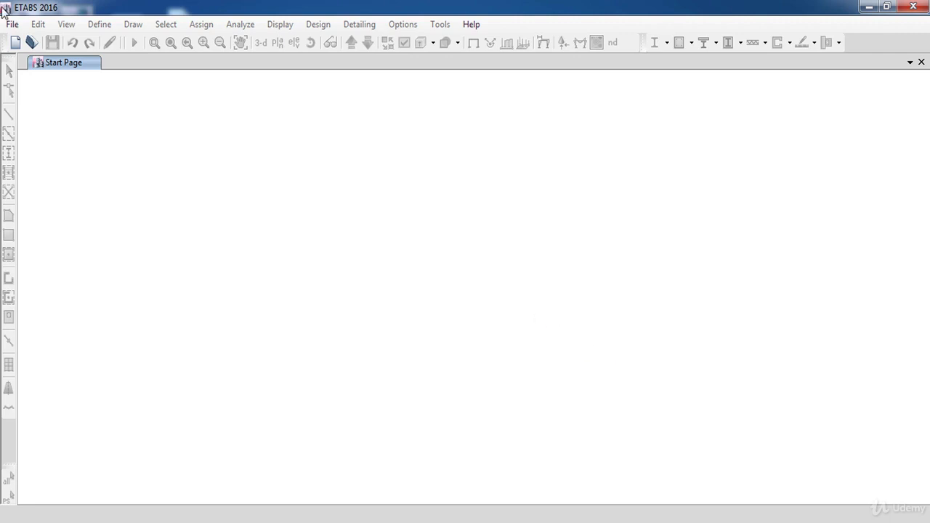
# Open the File menu on the ETABS start page to begin a new model
pyautogui.click(11, 24)
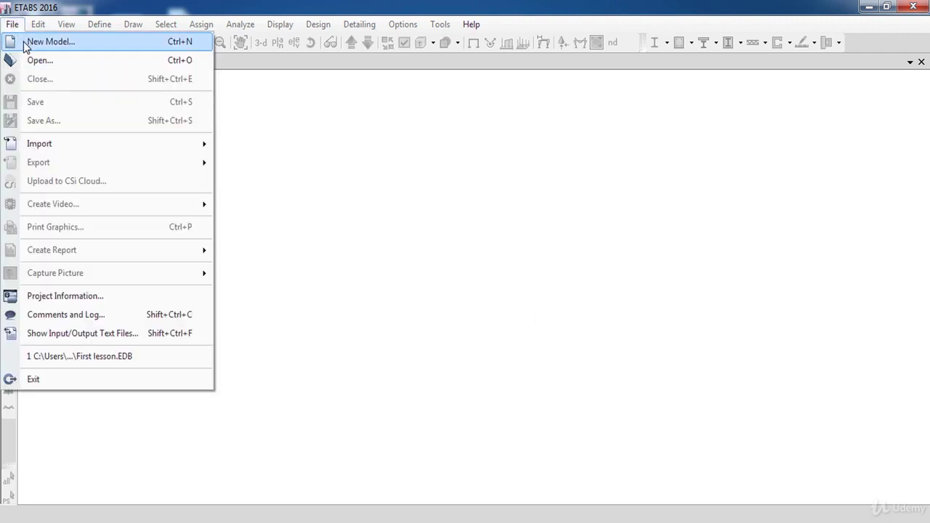
# Start a new model with built-in settings: Metric SI, AISC14, AISC 360-10 and ACI 318-14
pyautogui.click(24, 44)
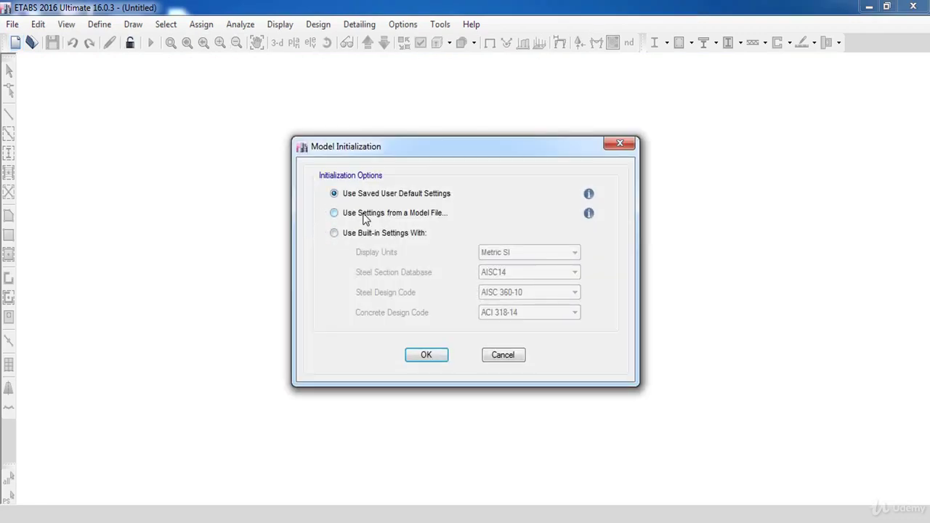
pyautogui.click(363, 218)
pyautogui.click(363, 236)
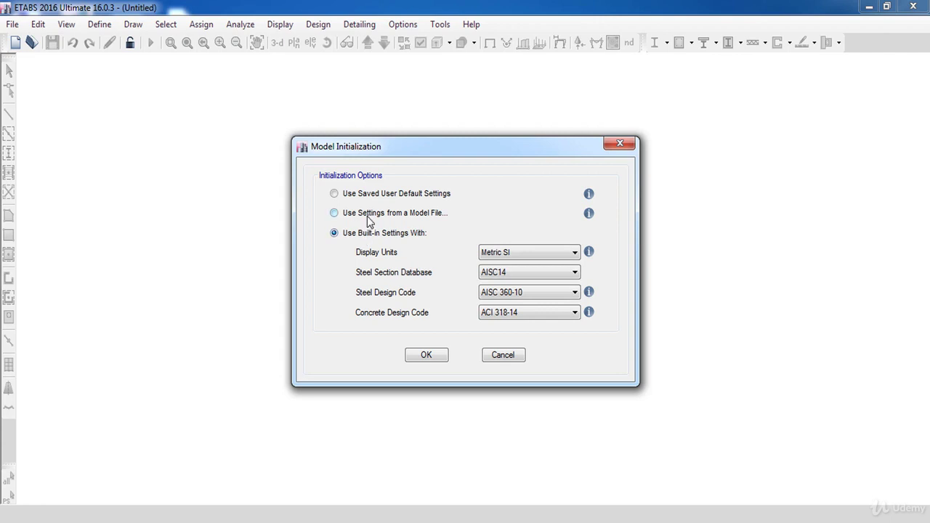
pyautogui.click(367, 218)
pyautogui.click(366, 237)
pyautogui.click(367, 218)
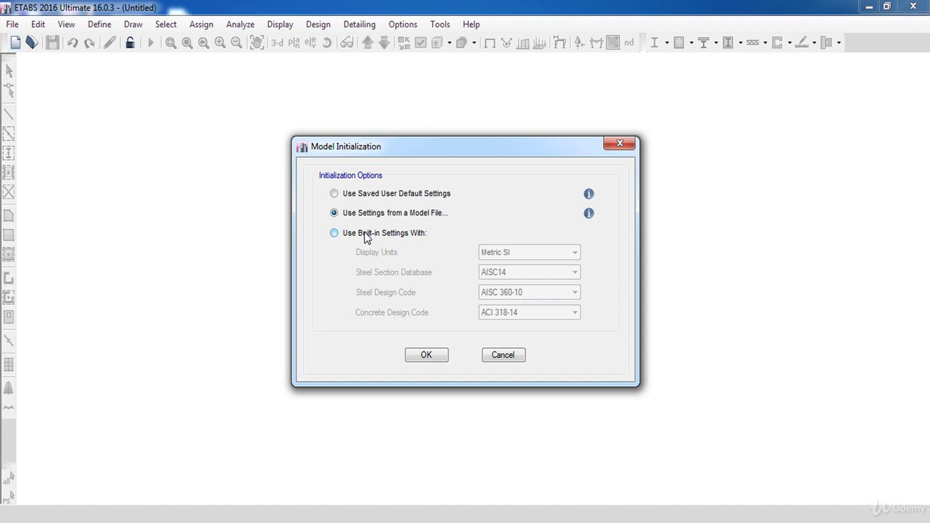
pyautogui.click(365, 236)
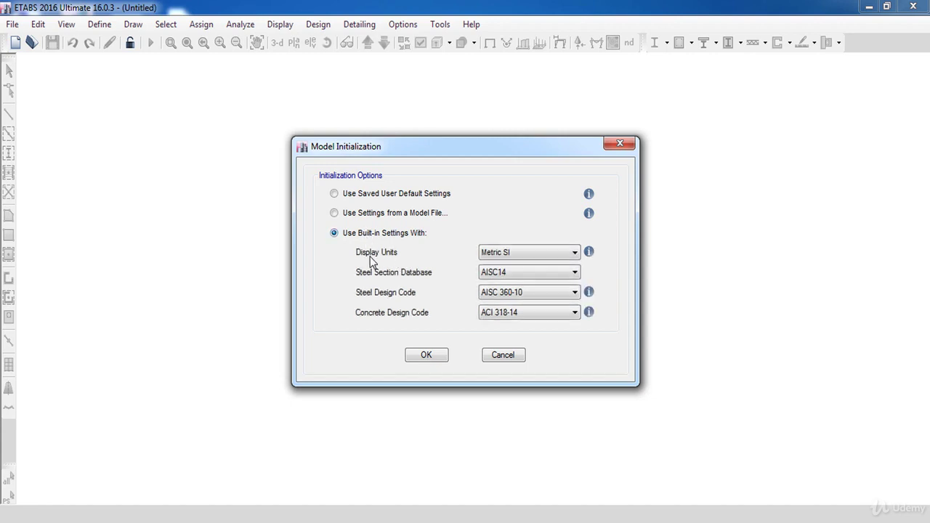
pyautogui.click(518, 255)
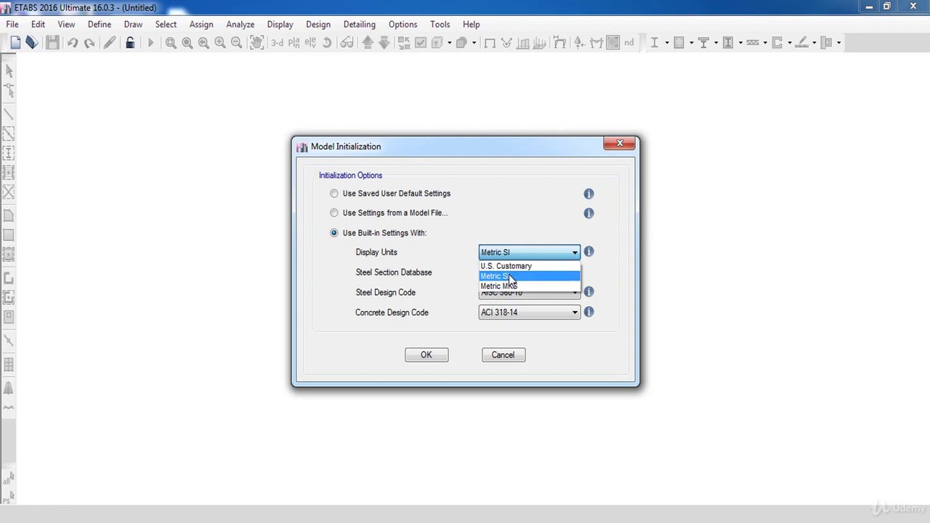
pyautogui.click(503, 277)
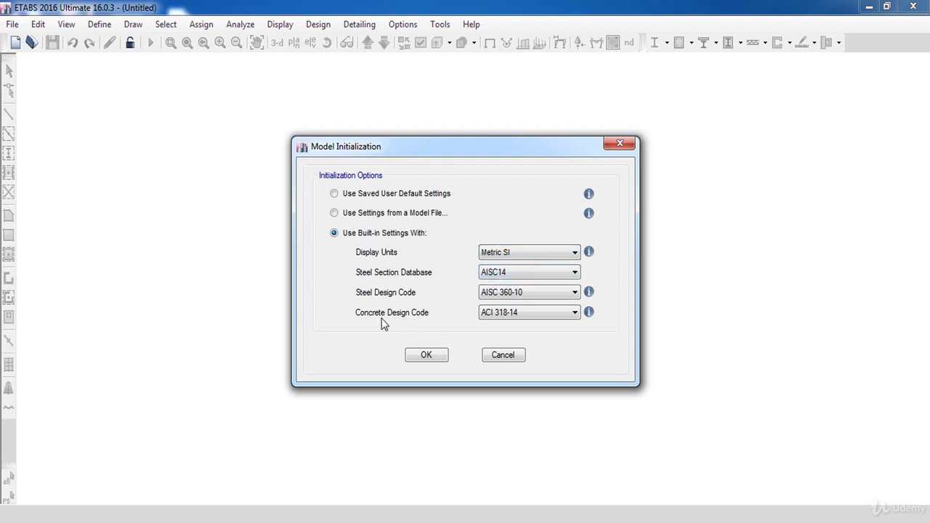
pyautogui.click(510, 316)
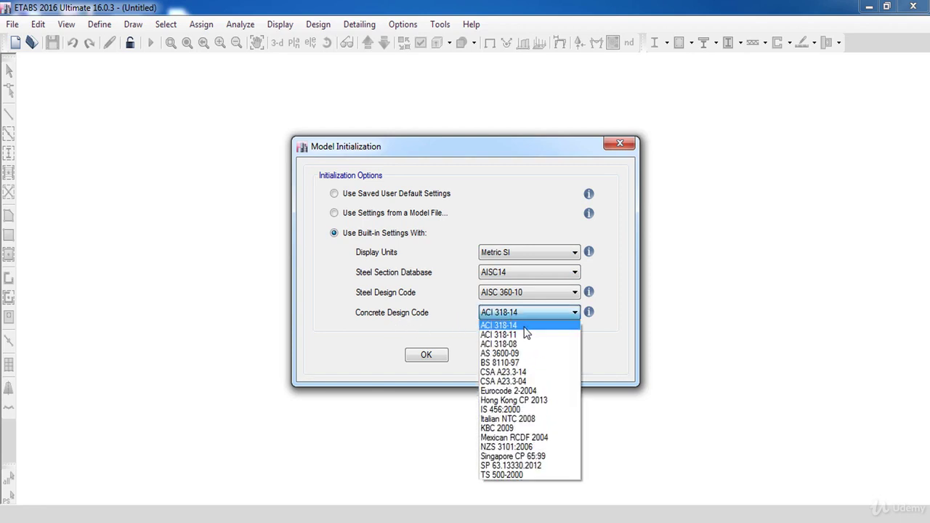
pyautogui.click(526, 326)
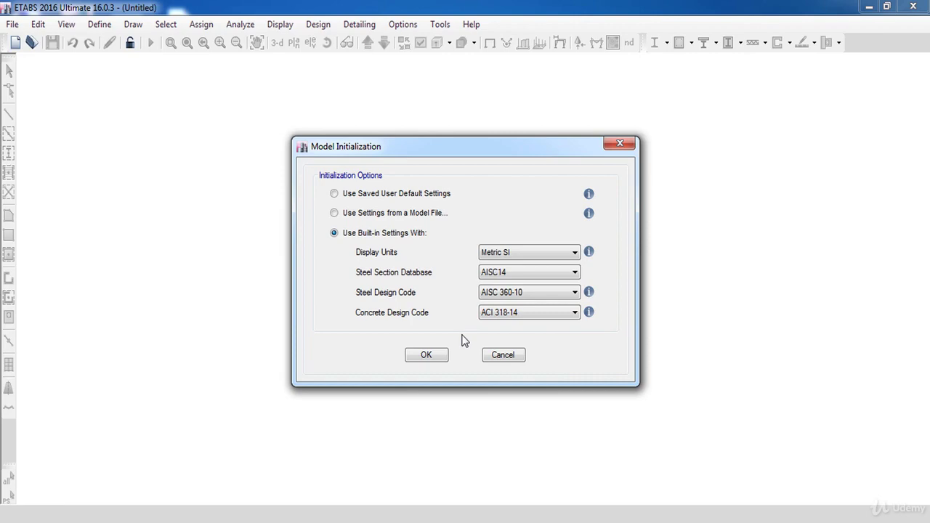
# Accept the initialization and review the template's grid line counts and X spacing
pyautogui.click(426, 355)
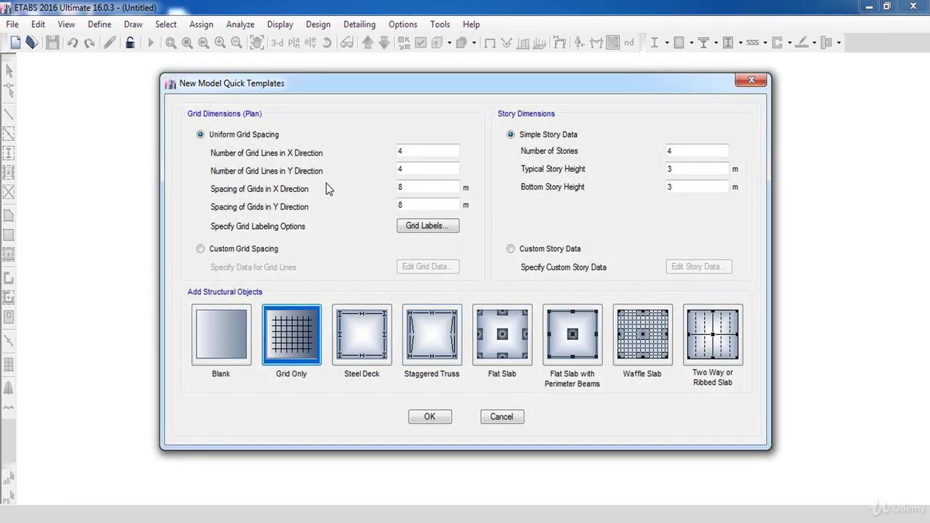
pyautogui.click(415, 152)
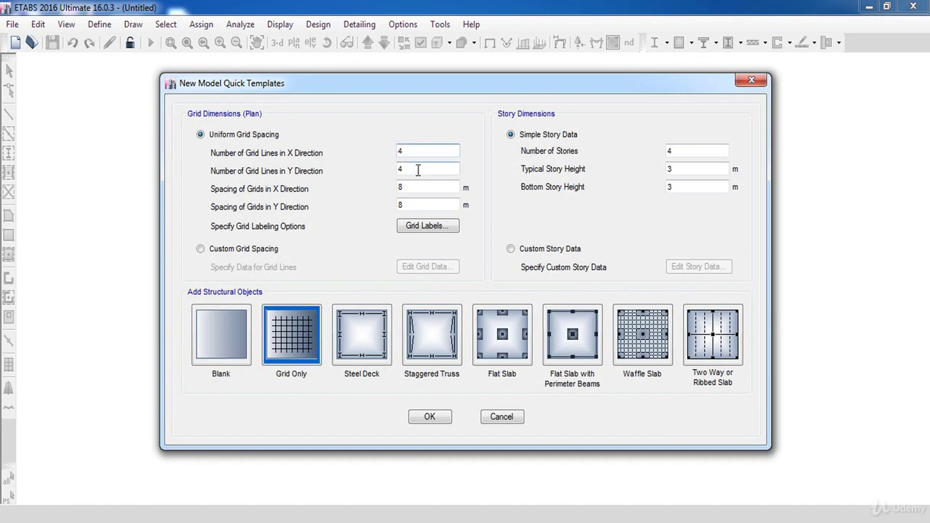
pyautogui.click(417, 170)
pyautogui.click(419, 186)
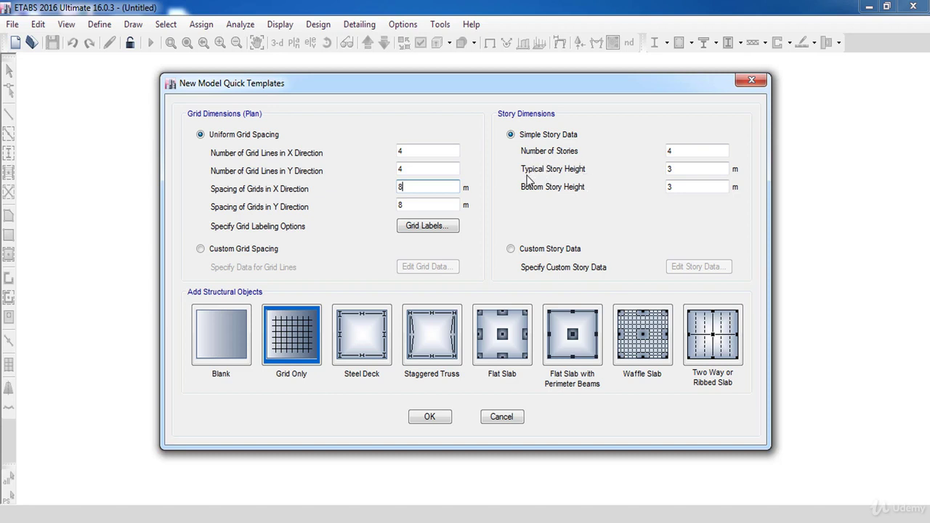
# Set 19 stories, 3.2 m typical story height and 4 m bottom story height
pyautogui.doubleClick(691, 150)
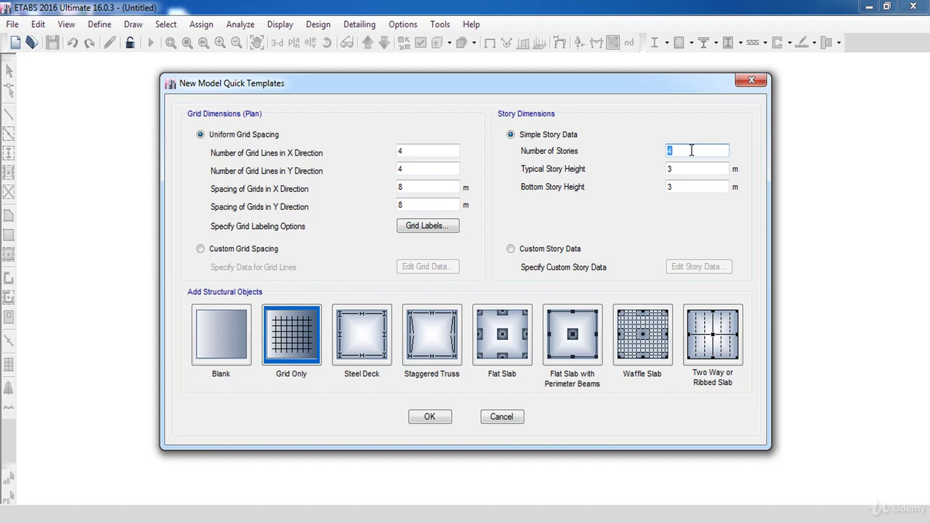
pyautogui.write('19')
pyautogui.click(688, 170)
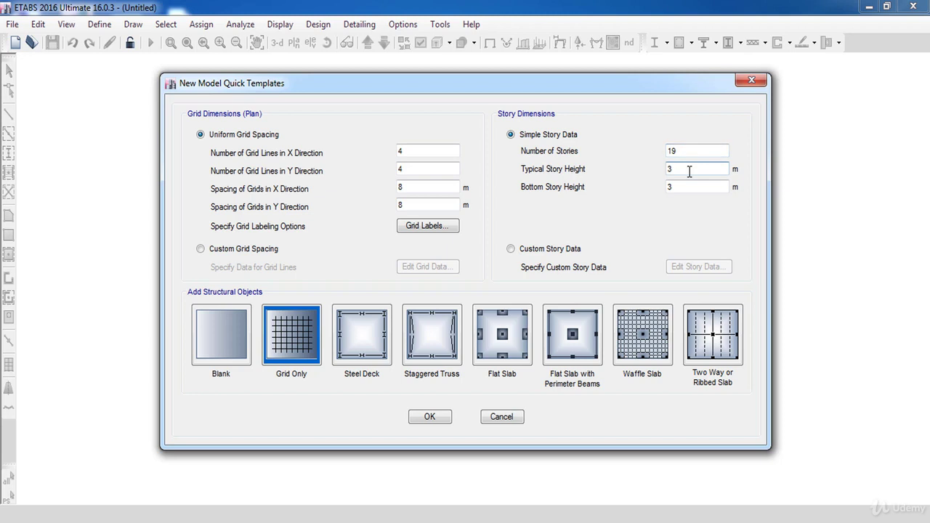
pyautogui.doubleClick(688, 170)
pyautogui.write('3.2')
pyautogui.doubleClick(689, 187)
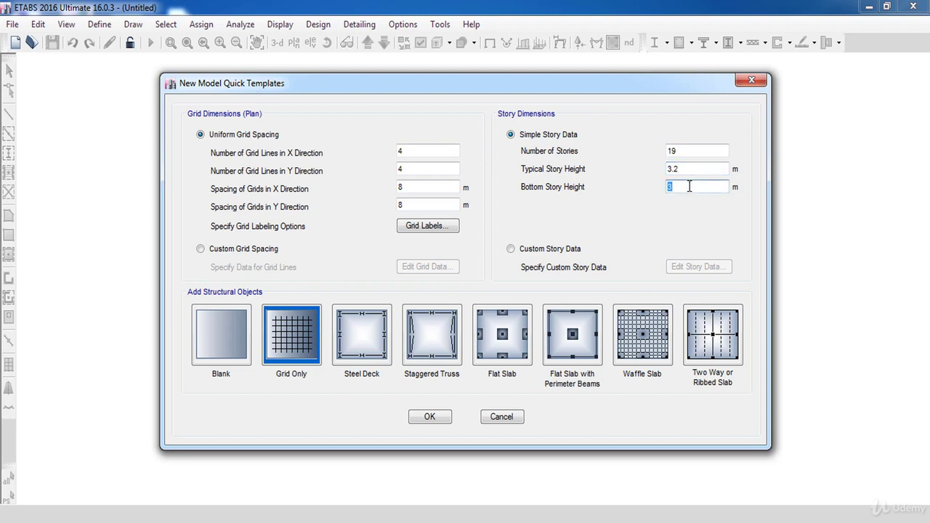
pyautogui.write('4')
# Open custom story data and try 3.5 m heights on Story16 and Story15, undoing the Story15 edit
pyautogui.click(541, 249)
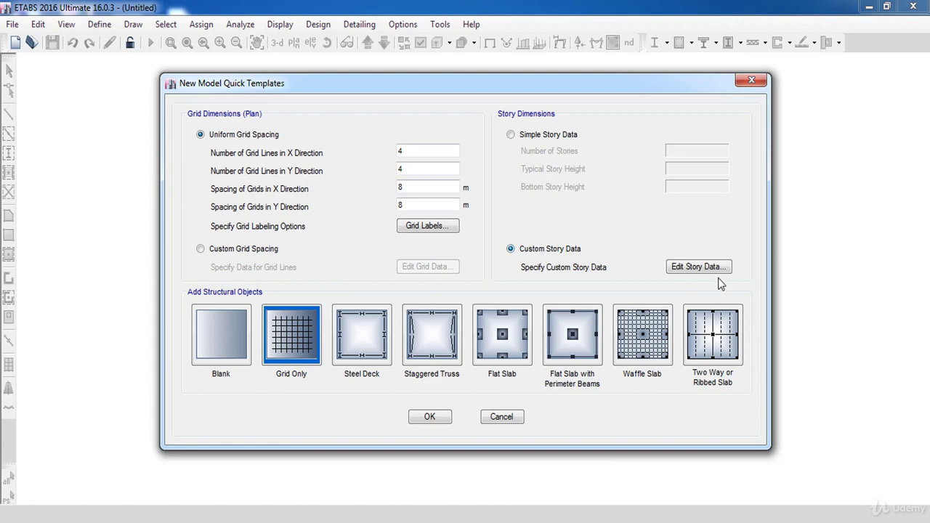
pyautogui.click(697, 267)
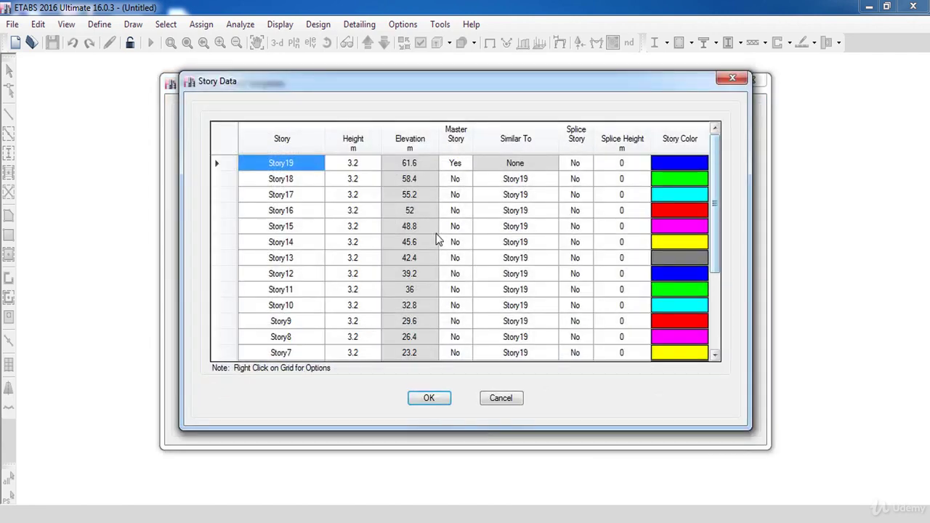
pyautogui.click(363, 211)
pyautogui.write('3.5')
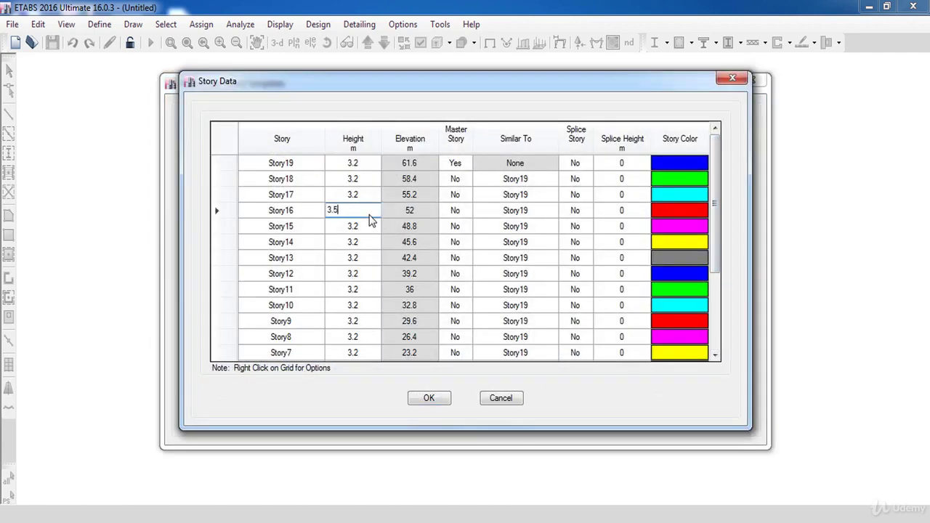
pyautogui.press('Return')
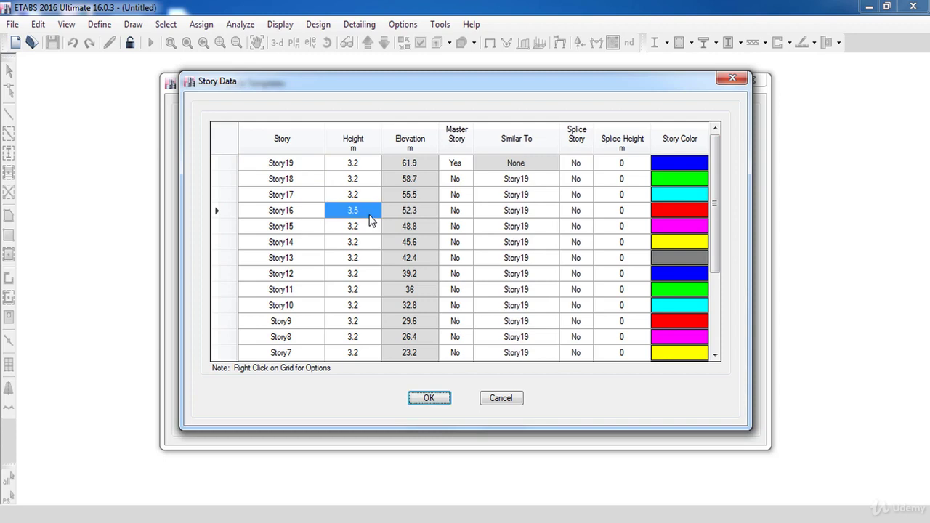
pyautogui.press('Tab')
pyautogui.click(357, 226)
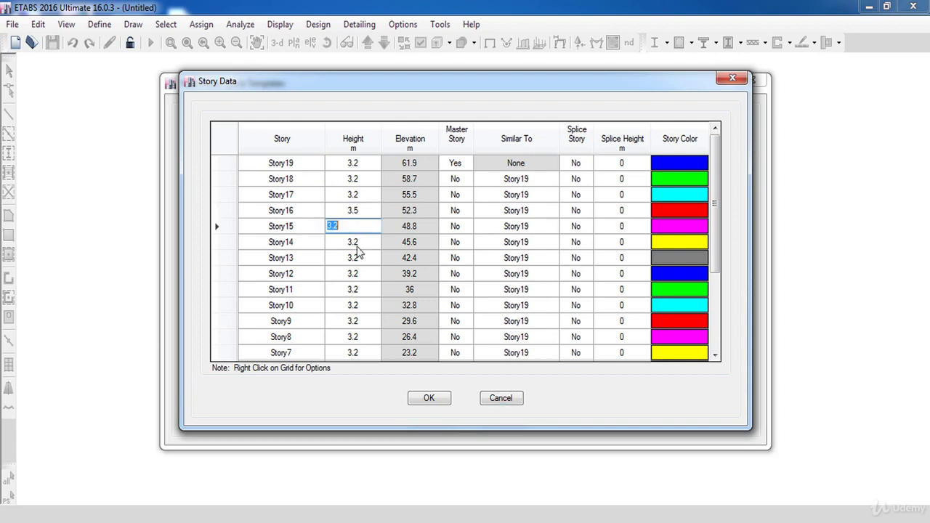
pyautogui.write('3.5')
pyautogui.hotkey('ctrl', 'z')
# Cancel the story table, pick the Blank structural template and create the model
pyautogui.click(498, 404)
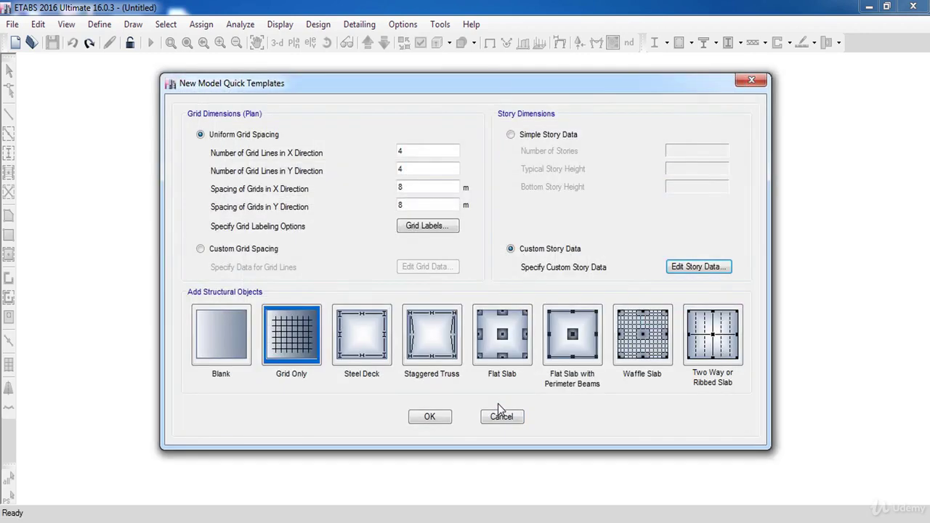
pyautogui.click(228, 342)
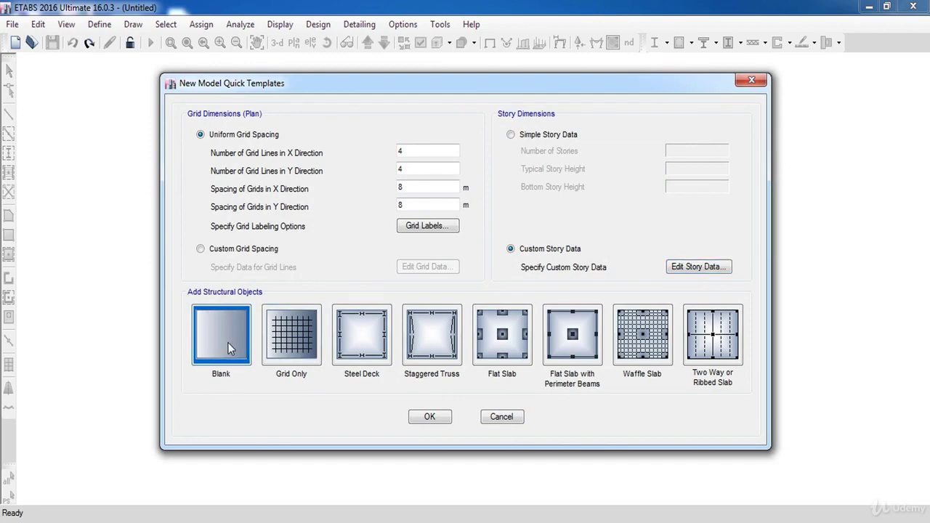
pyautogui.click(419, 420)
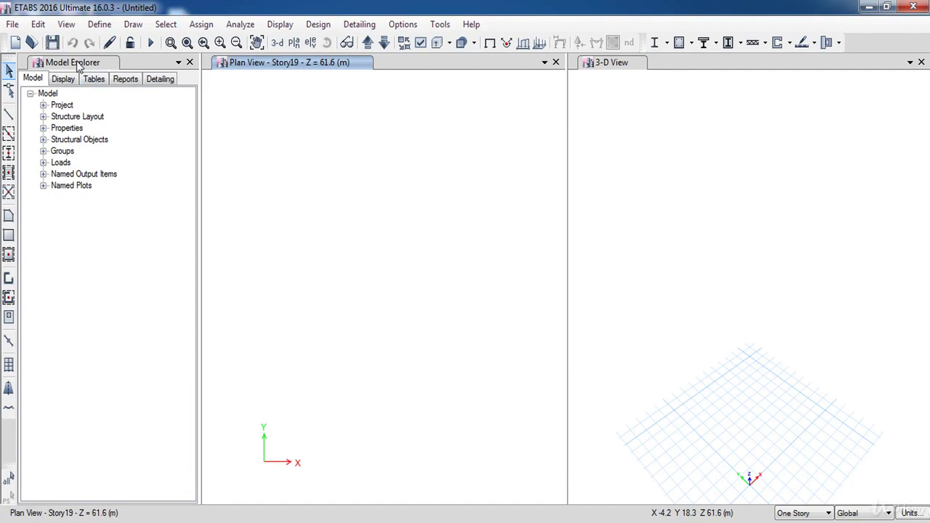
pyautogui.click(73, 62)
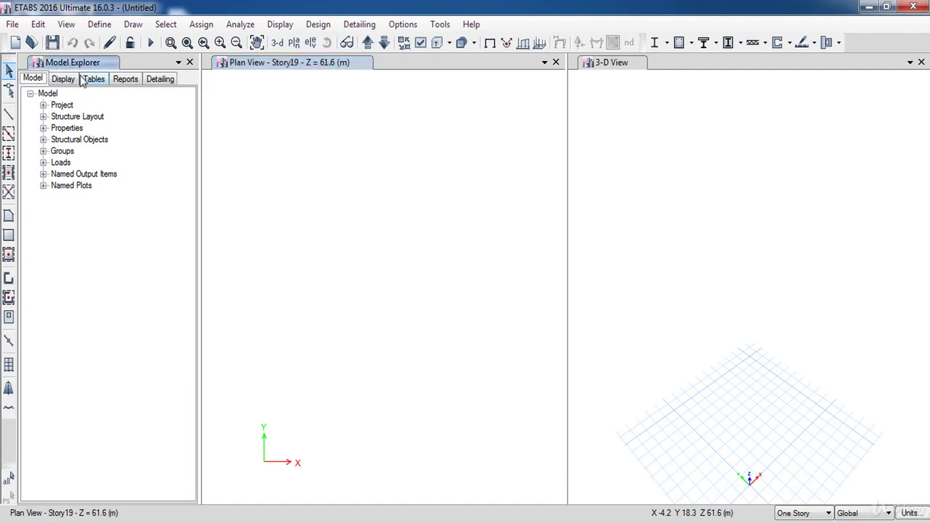
pyautogui.click(306, 66)
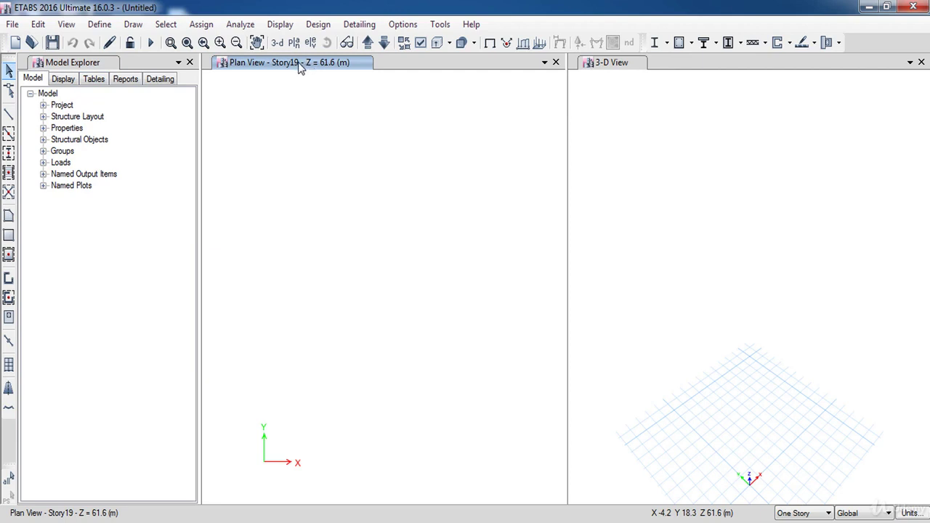
pyautogui.click(614, 66)
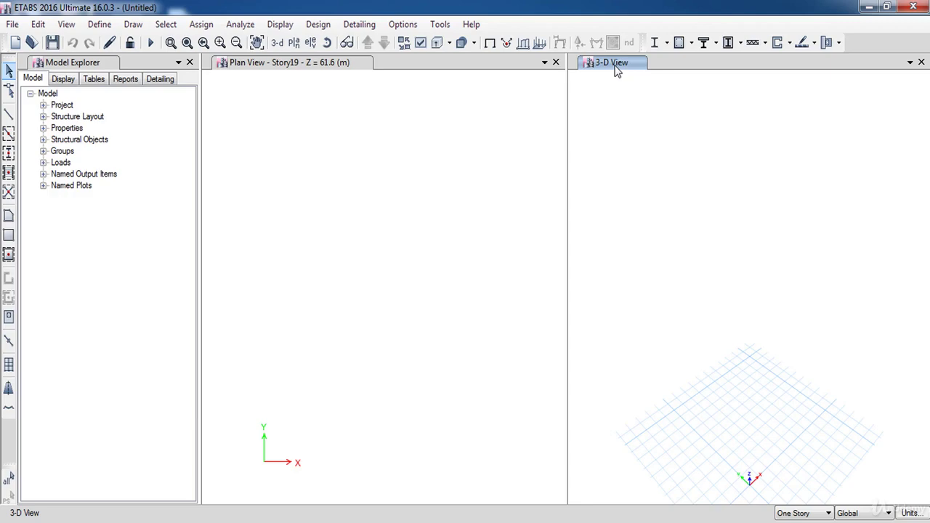
pyautogui.click(189, 62)
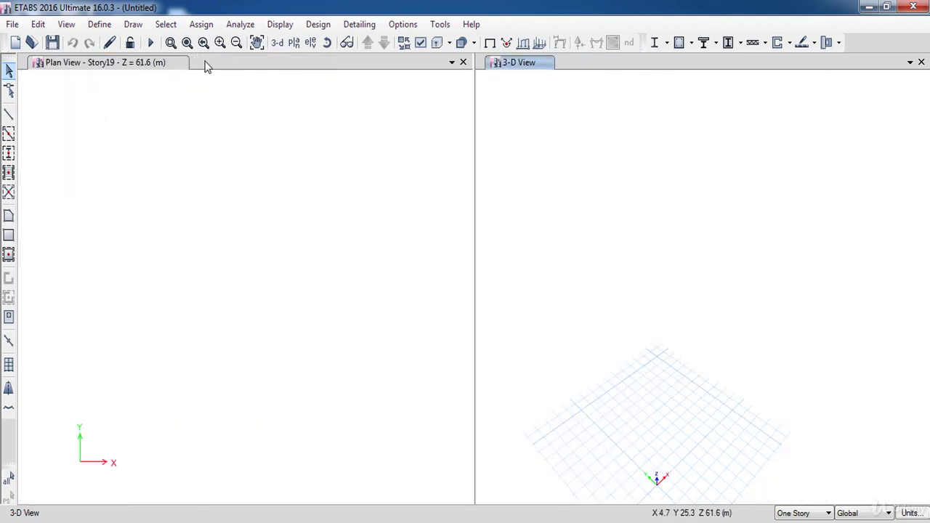
pyautogui.click(403, 25)
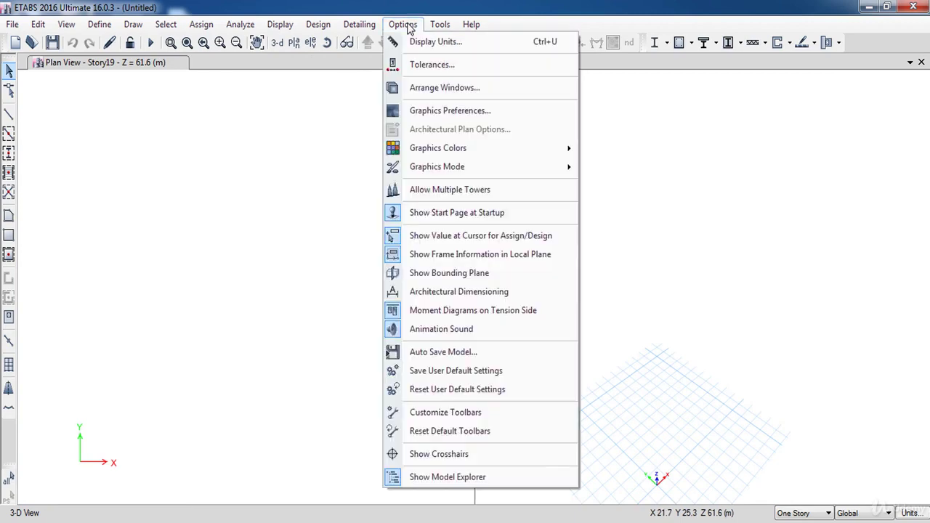
pyautogui.click(417, 478)
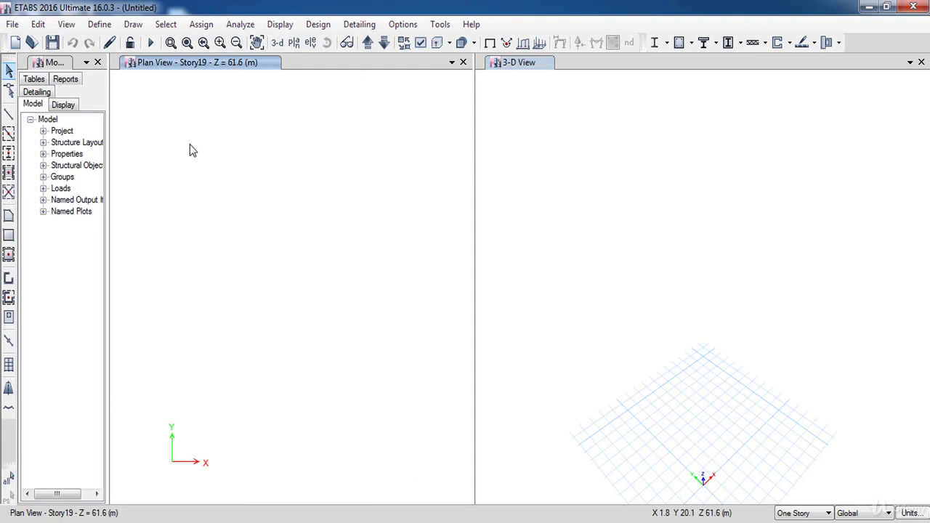
pyautogui.moveTo(108, 84); pyautogui.dragTo(201, 88)
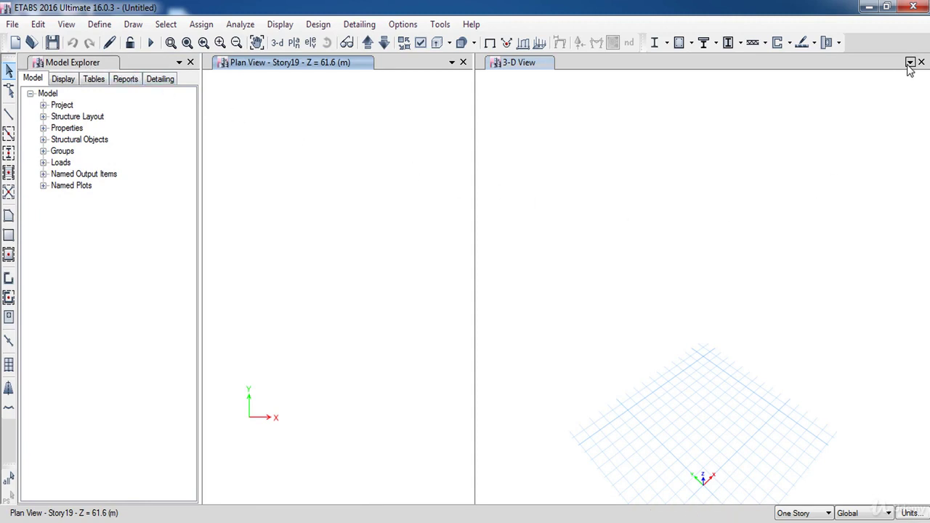
# Add a second 3-D view window and make the first 3-D view active
pyautogui.click(909, 63)
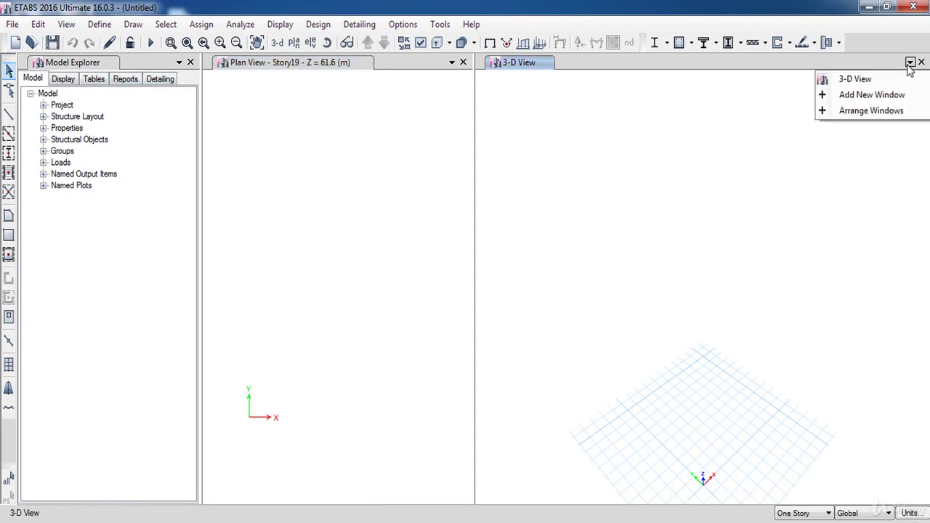
pyautogui.click(858, 102)
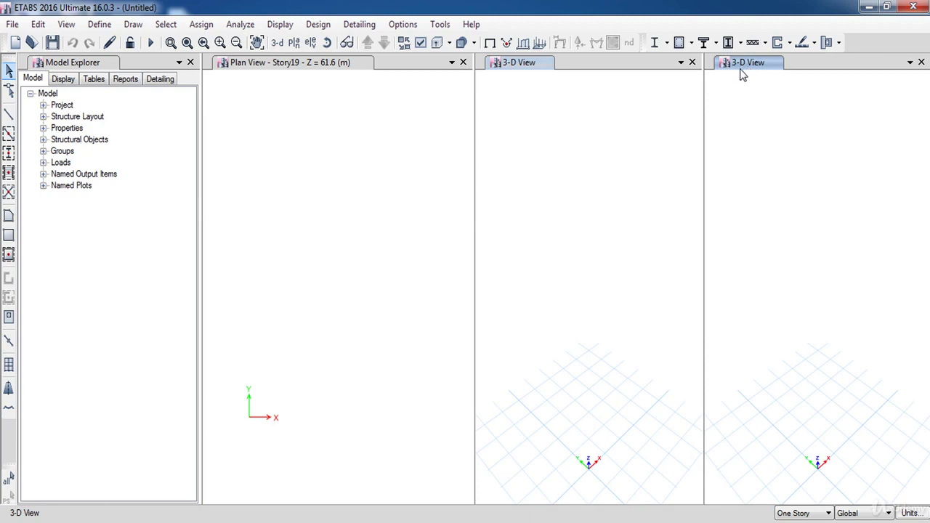
pyautogui.click(571, 160)
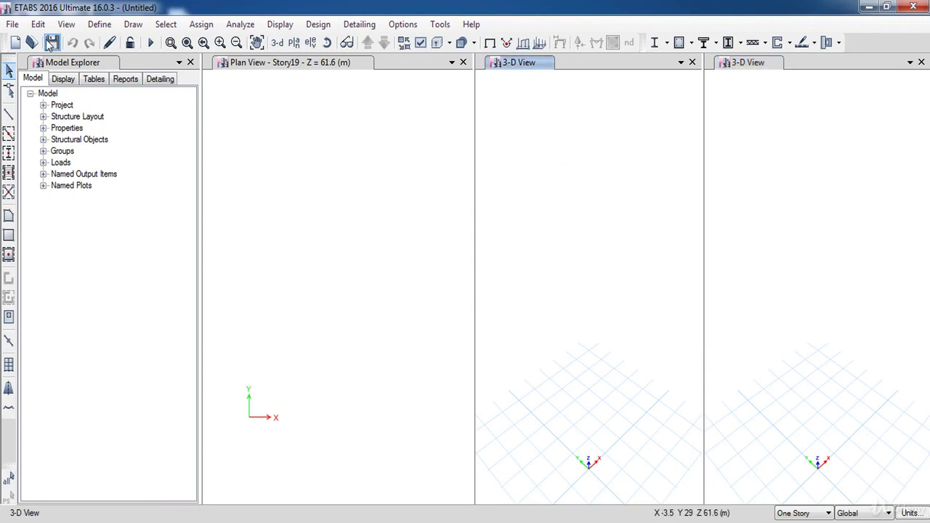
pyautogui.click(12, 26)
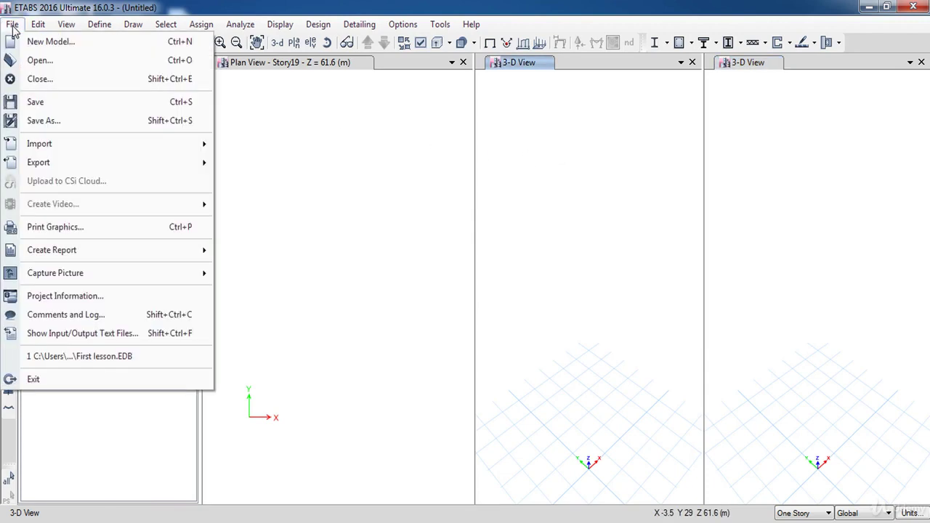
# Save the model to the Documents folder under the file name 'lesson 1'
pyautogui.click(52, 103)
pyautogui.write('l')
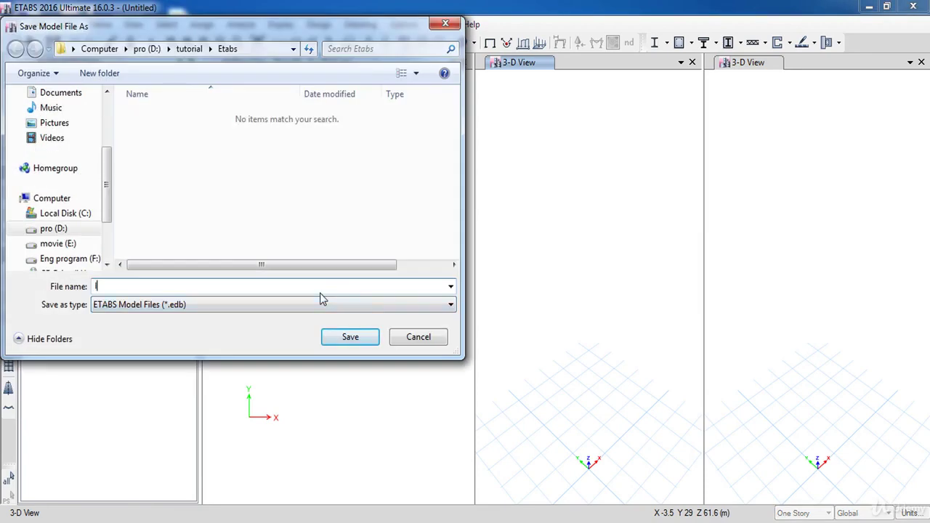
pyautogui.write('es')
pyautogui.write('son ')
pyautogui.write('1')
pyautogui.scroll(1, 107, 192)
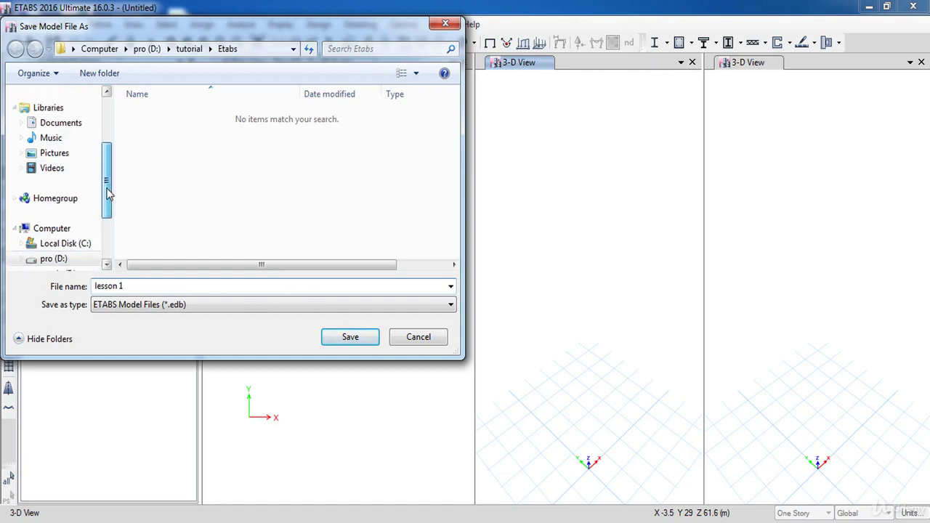
pyautogui.scroll(-1, 108, 187)
pyautogui.click(65, 93)
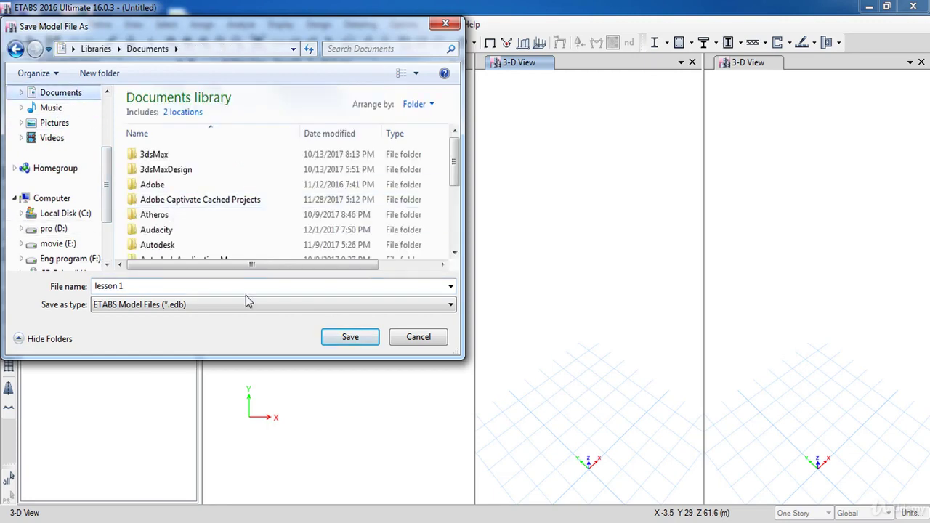
pyautogui.click(350, 337)
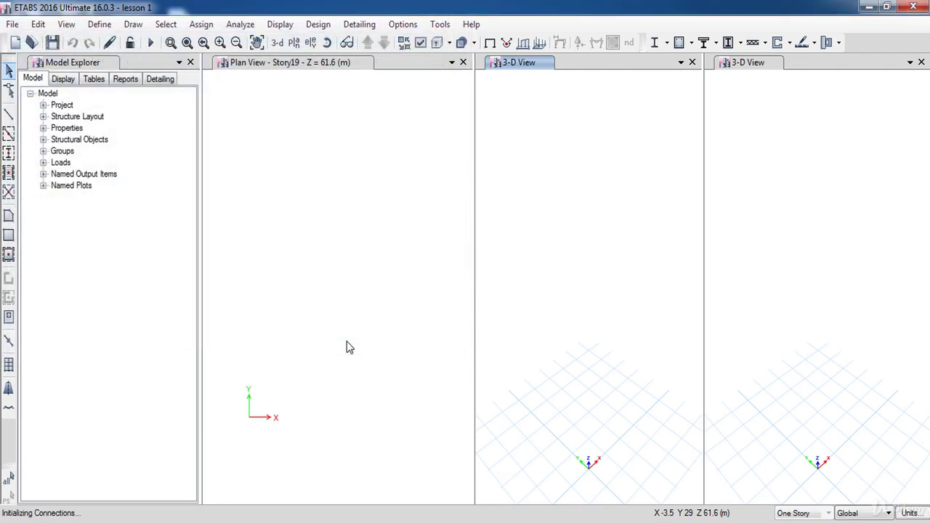